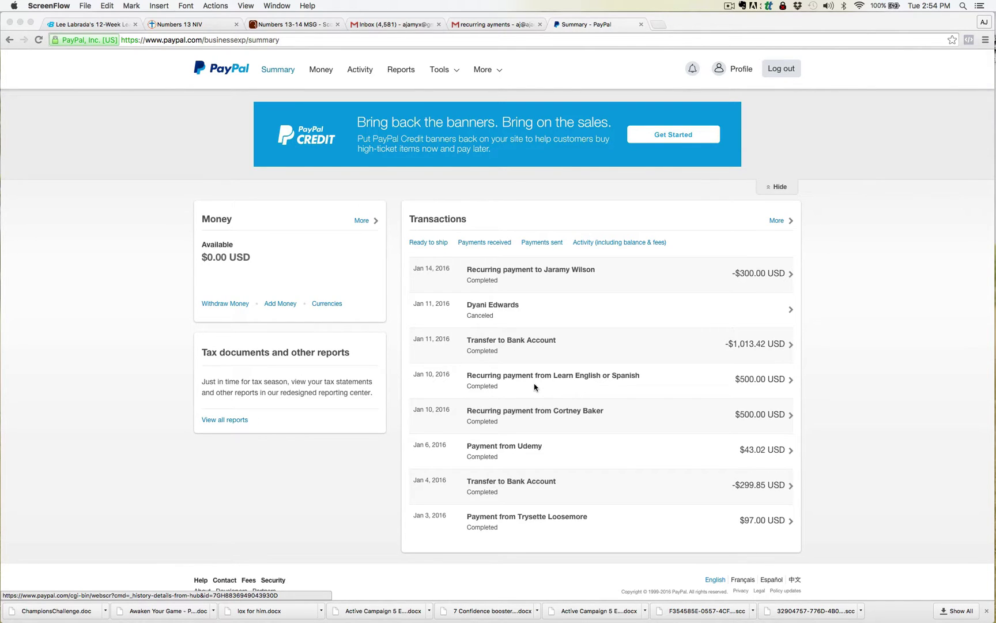
- Open the Tools menu from the PayPal business Summary page
left_click(454, 74)
left_click(454, 73)
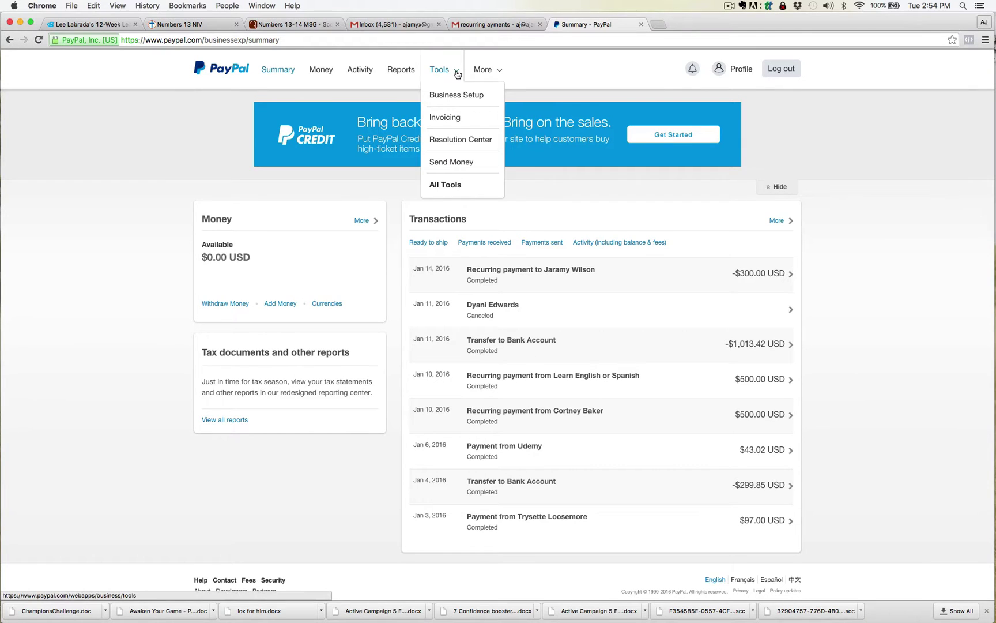
- Go to All Tools and open the PayPal buttons tool to reach My Saved Buttons
left_click(442, 186)
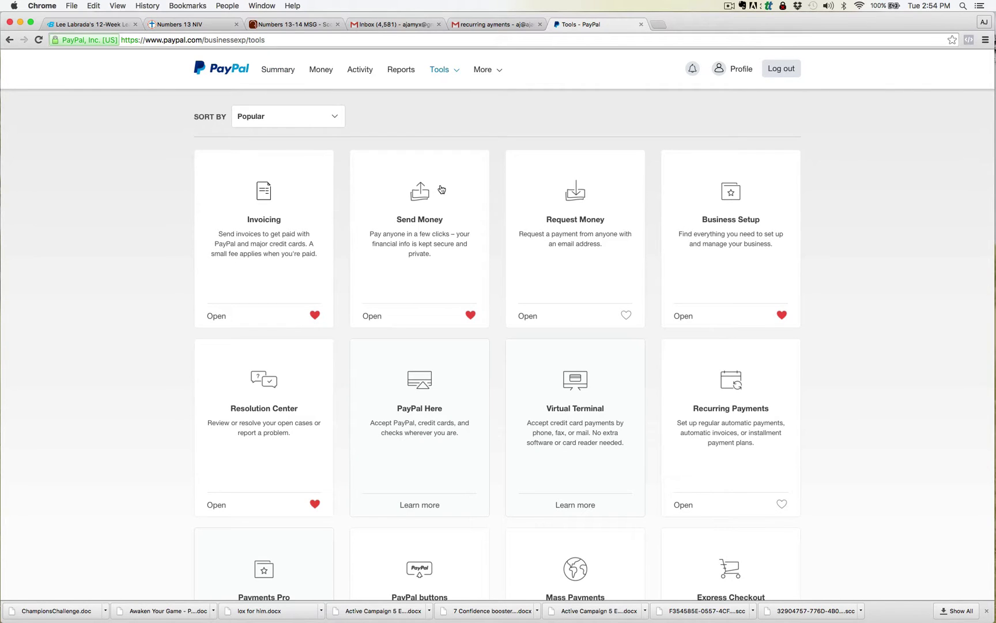
scroll(472, 271, "down", 3)
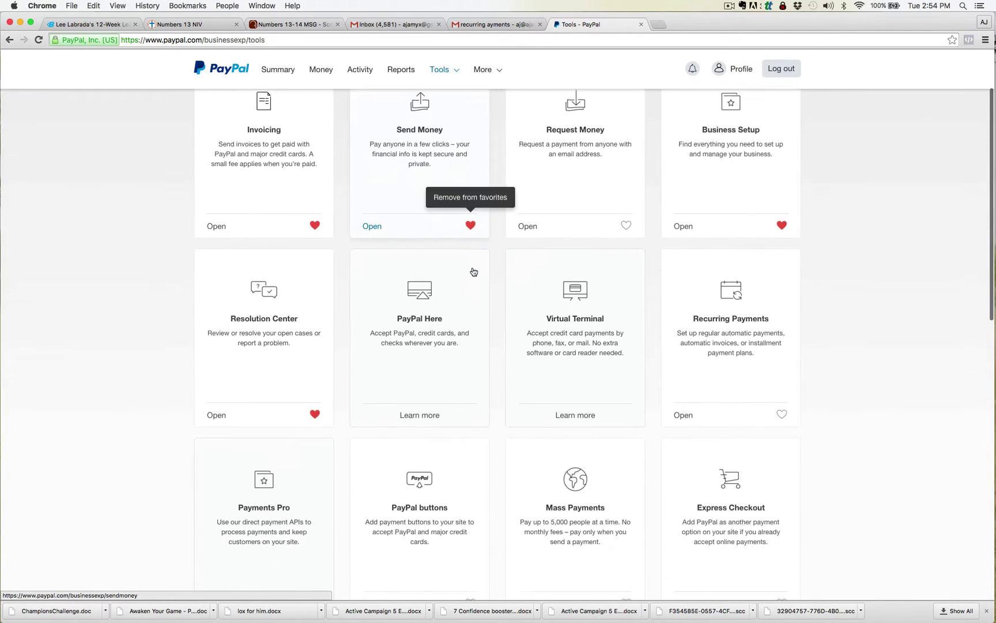
scroll(473, 275, "down", 1)
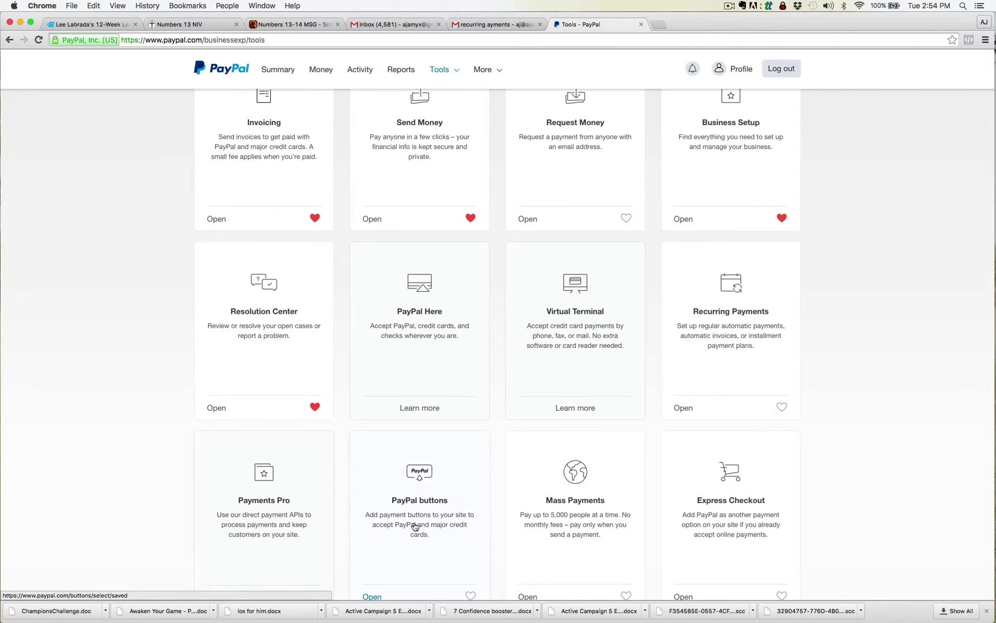
scroll(416, 525, "down", 1)
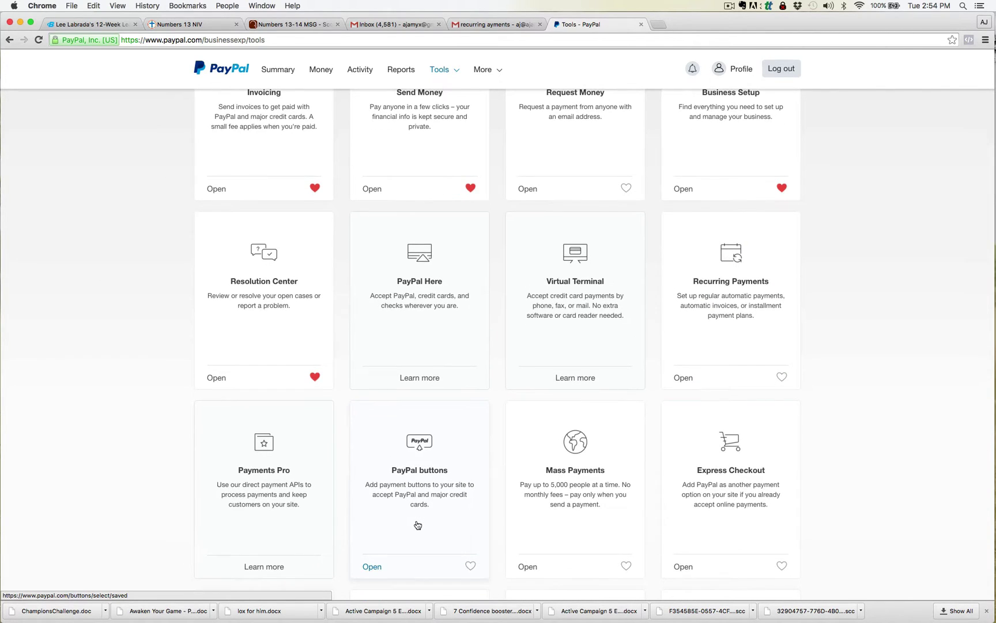
scroll(417, 525, "down", 1)
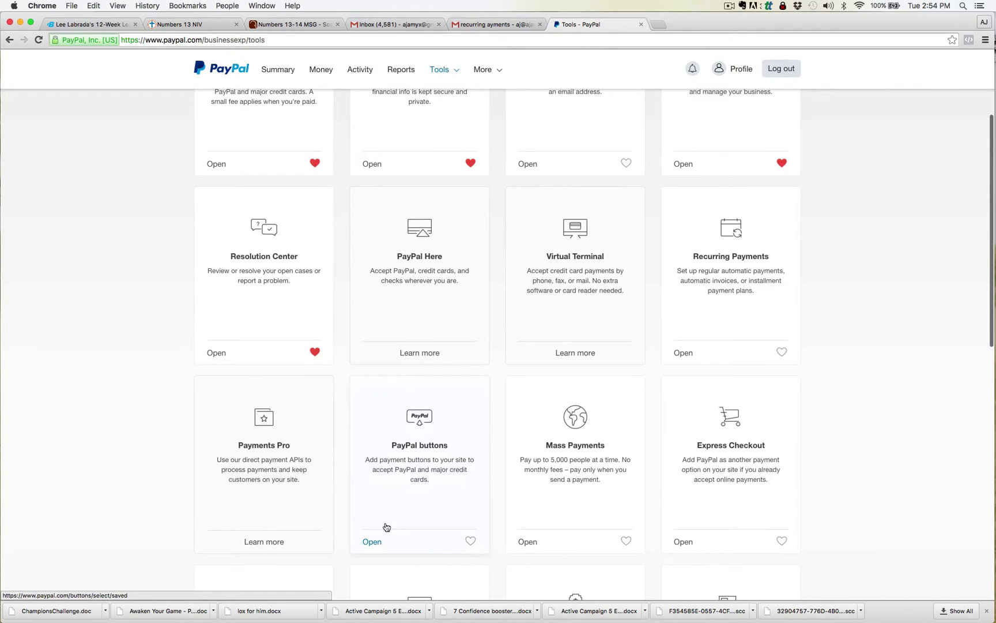
left_click(373, 542)
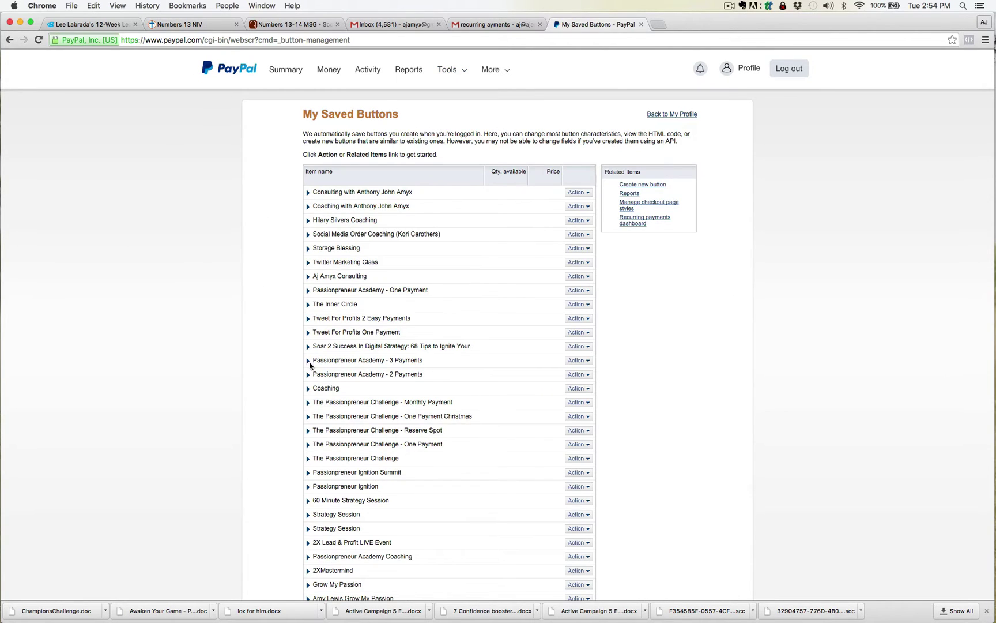
- Create a new PayPal payment button with Subscriptions as its button type
left_click(632, 186)
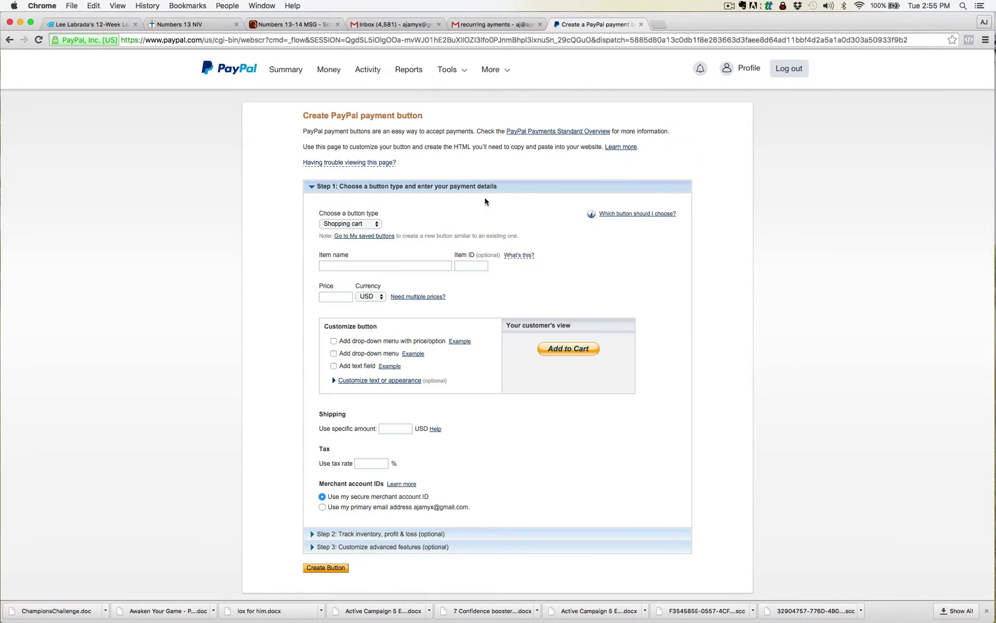
left_click(372, 224)
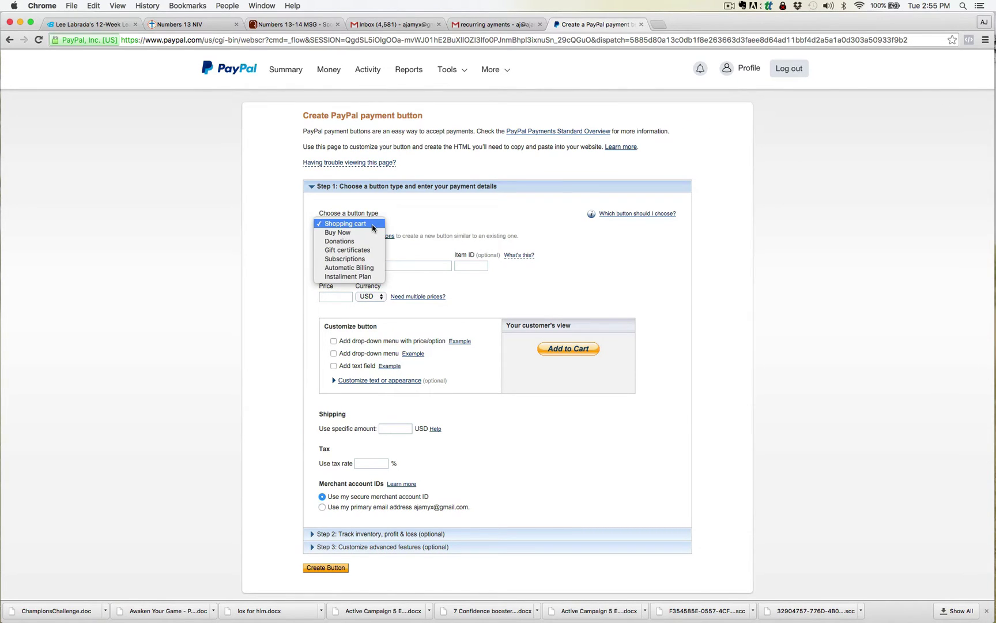
left_click(363, 259)
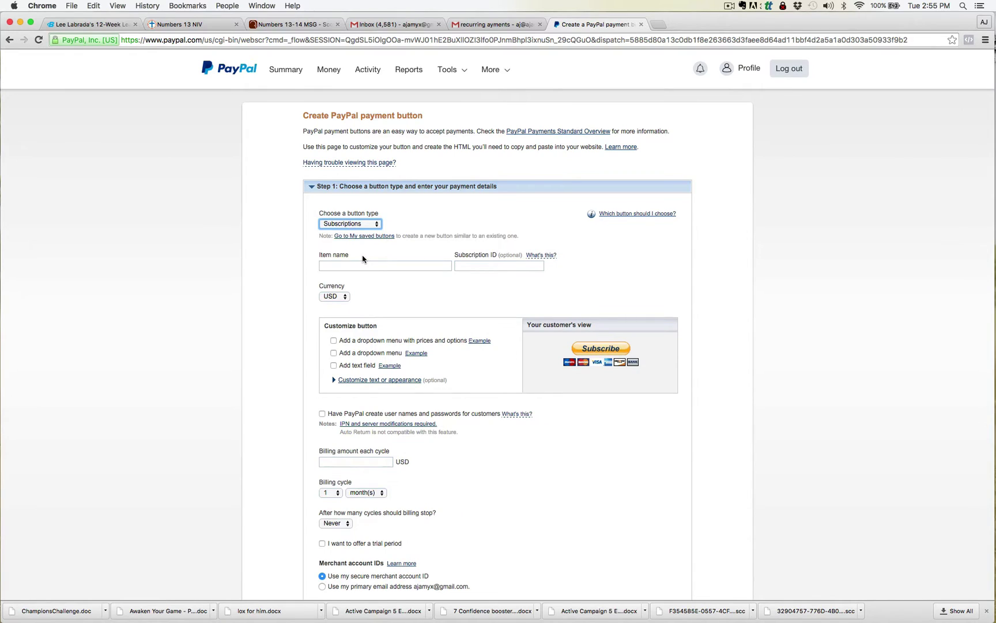
- Enter 'Test 123' as the item name and 97.00 as the billing amount each cycle
left_click(362, 264)
type("Test 123")
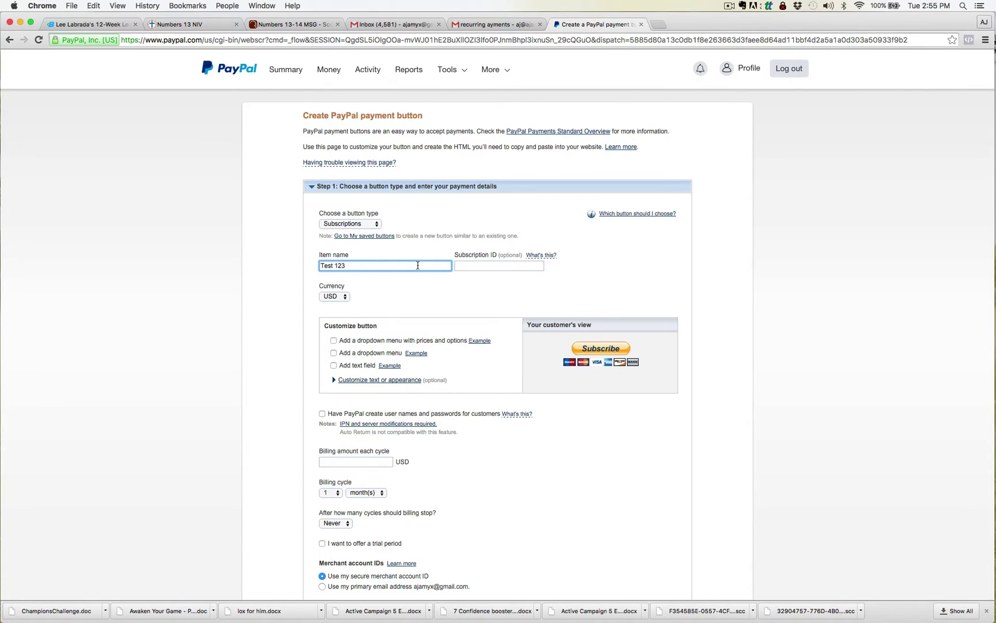
scroll(372, 347, "down", 2)
left_click(347, 405)
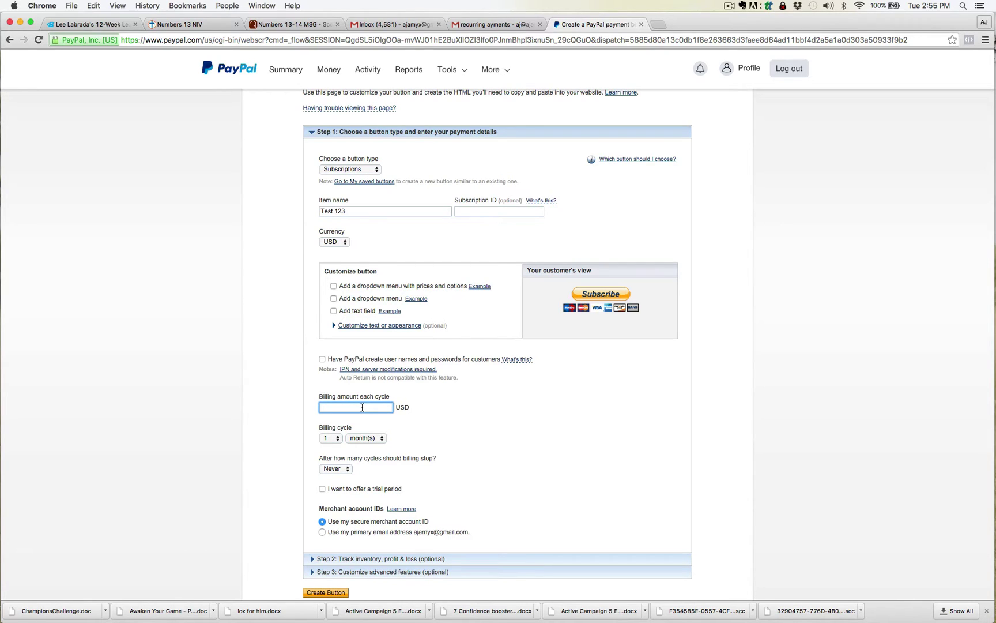
type("97.00")
scroll(406, 419, "down", 2)
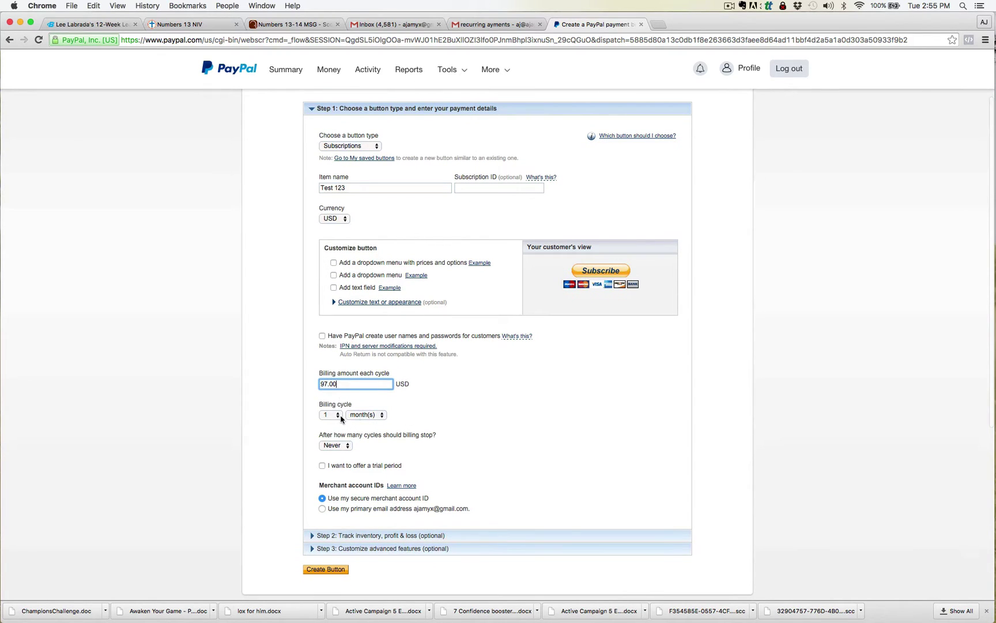
left_click(369, 415)
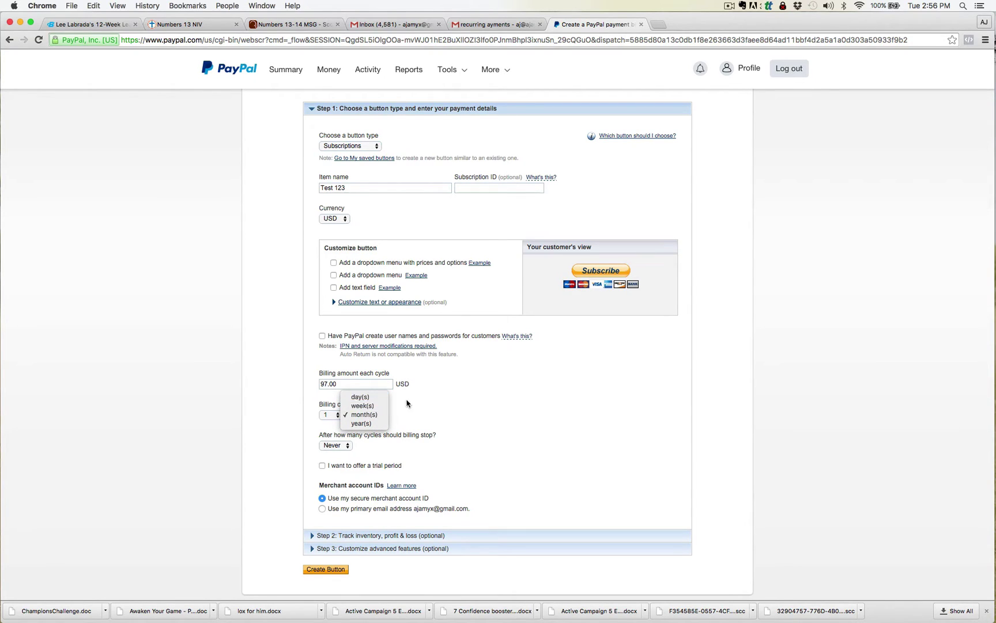
left_click(421, 401)
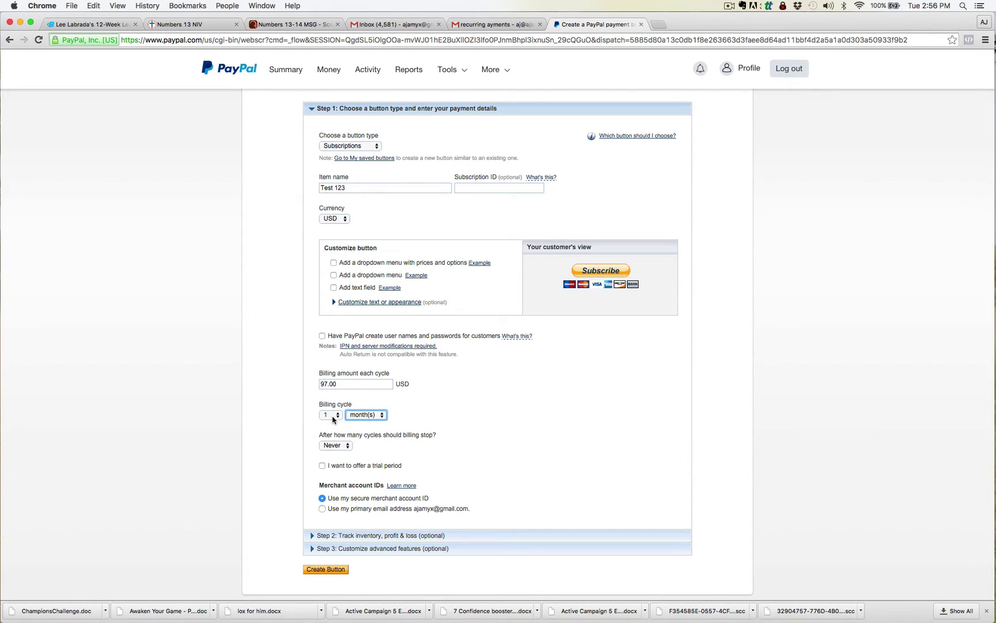
scroll(461, 431, "down", 2)
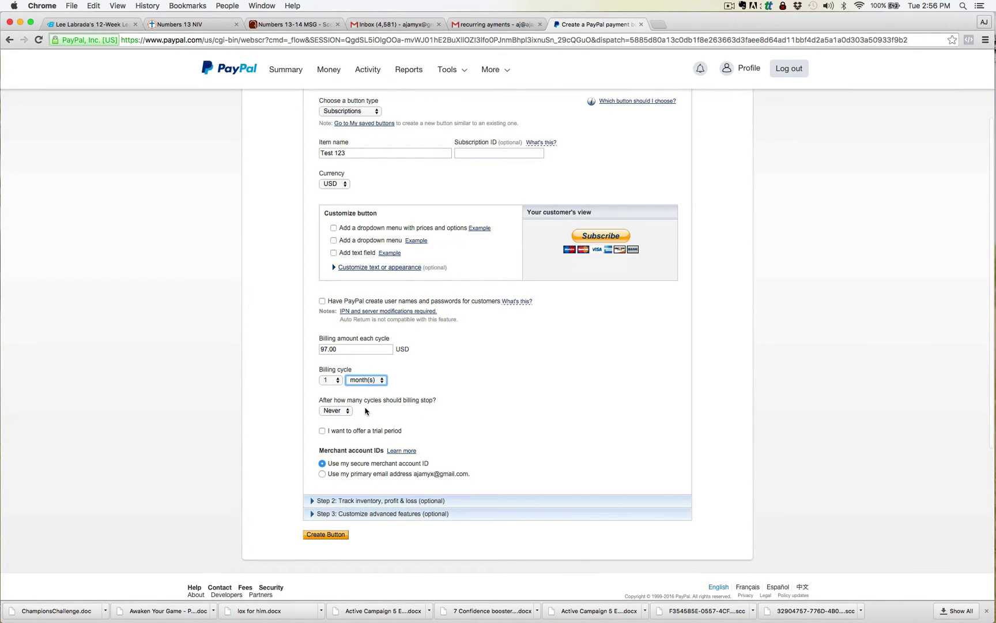
left_click(348, 411)
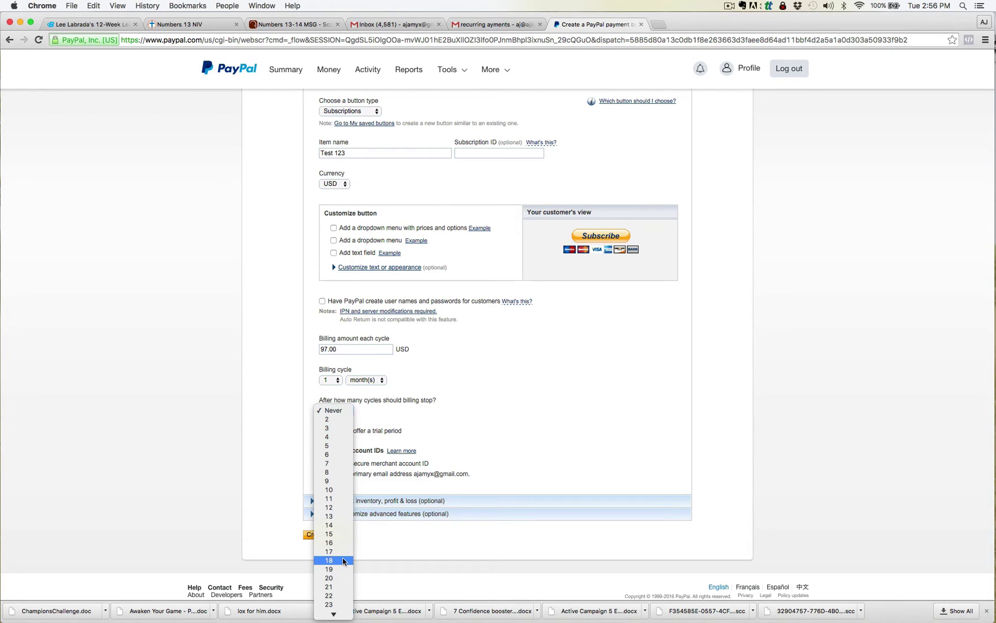
left_click(497, 444)
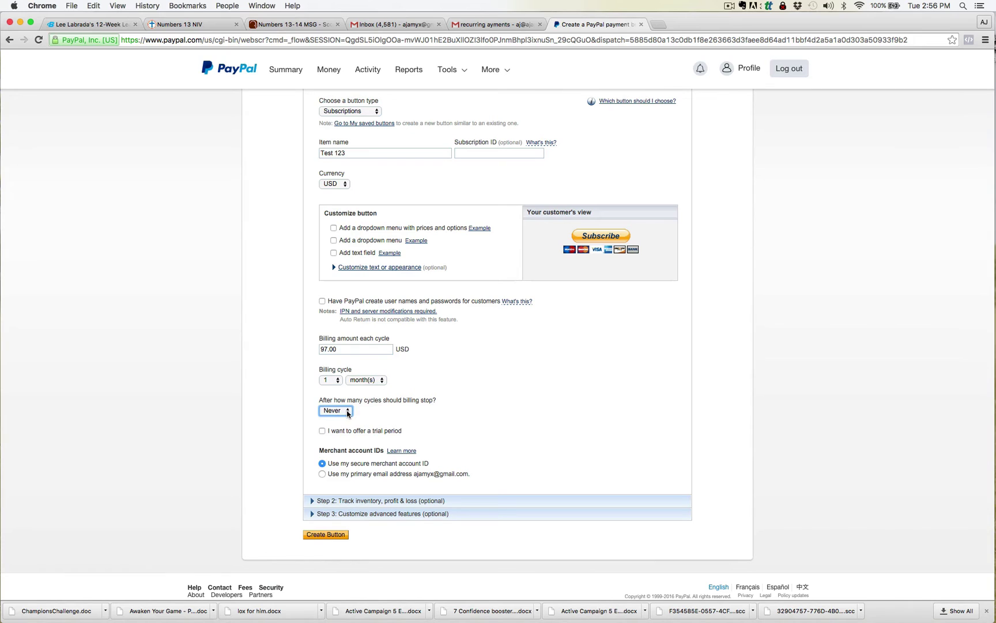
- Create the Test 123 button, then select and copy its full Email payment link
left_click(316, 536)
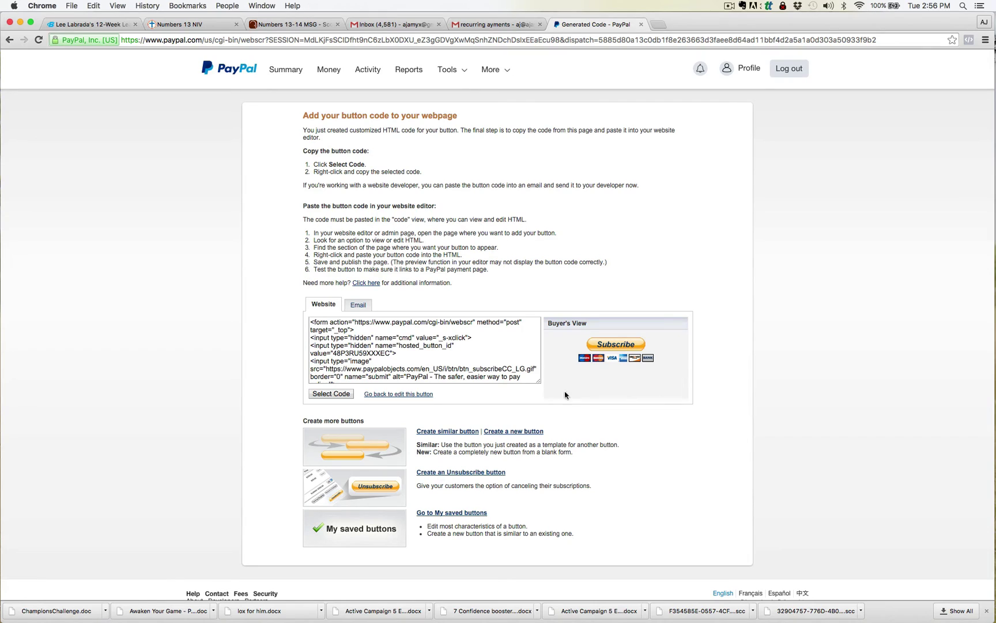
left_click(362, 305)
left_click(601, 324)
key("super+a")
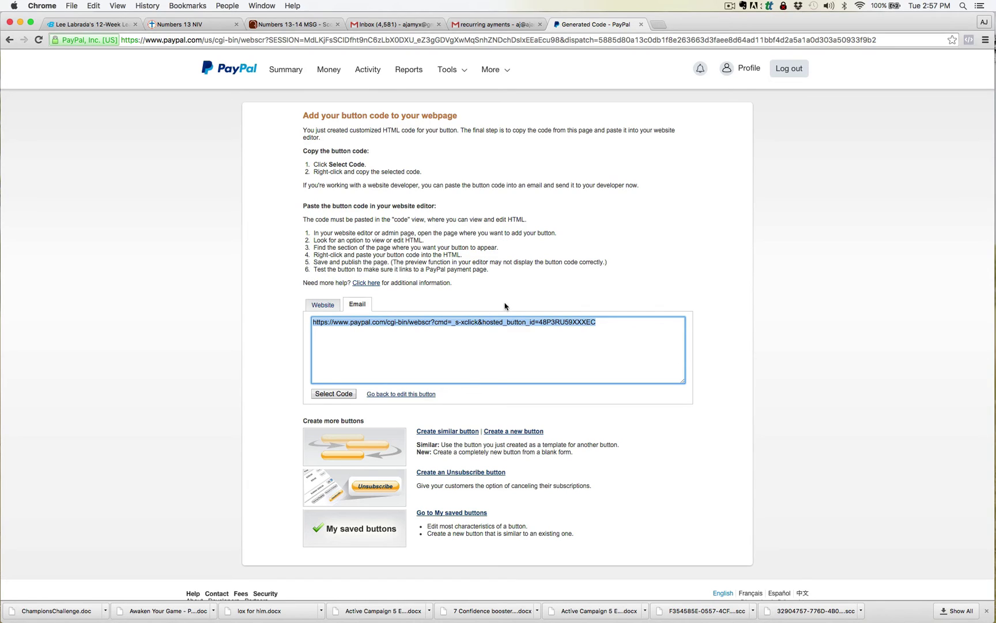
key("super+c")
- Paste the copied payment link into a new browser tab and load the checkout page
left_click(657, 29)
key("super+v")
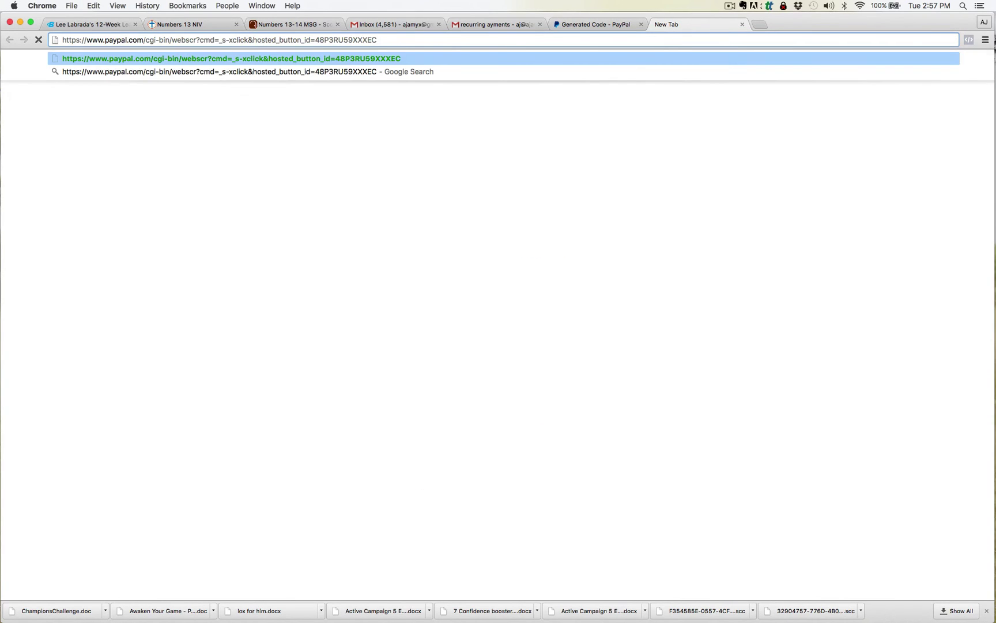
key("Return")
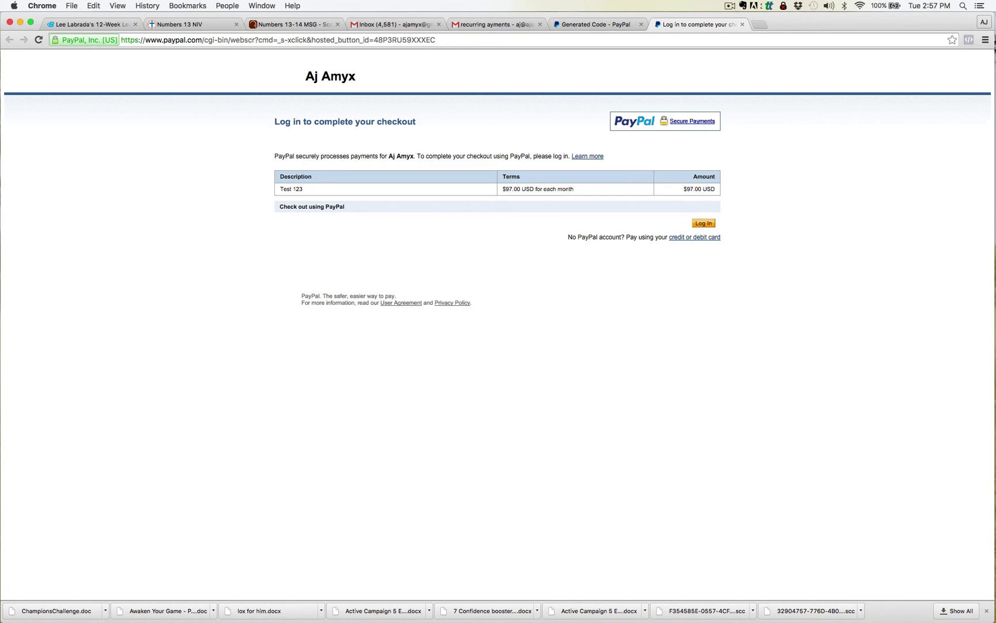